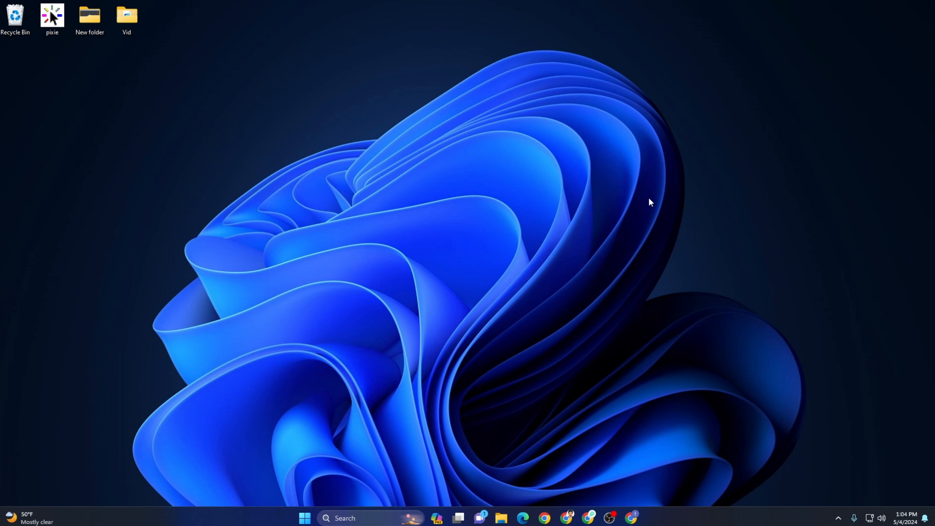
# - Search Google in Chrome for 'xamp' and open the apachefriends.org XAMPP result
pyautogui.click(632, 517)
pyautogui.click(315, 271)
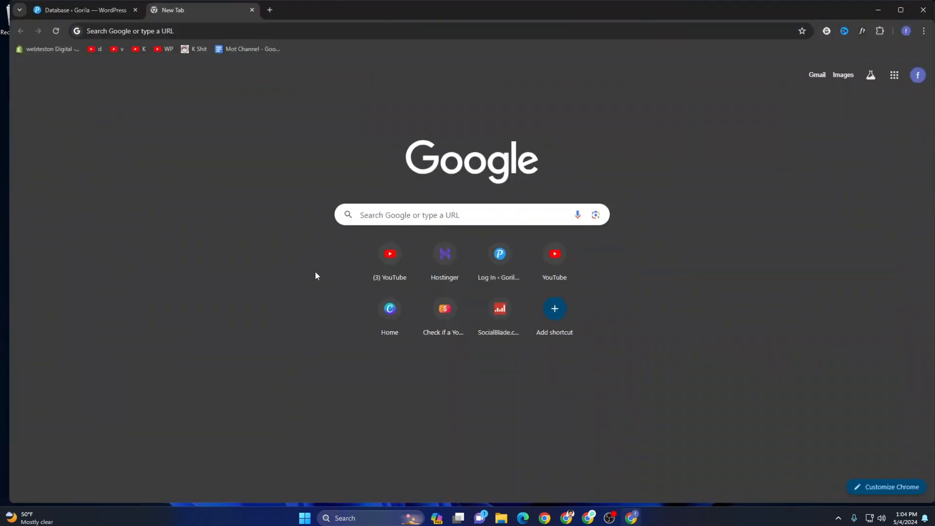
pyautogui.click(382, 218)
pyautogui.write('xamp')
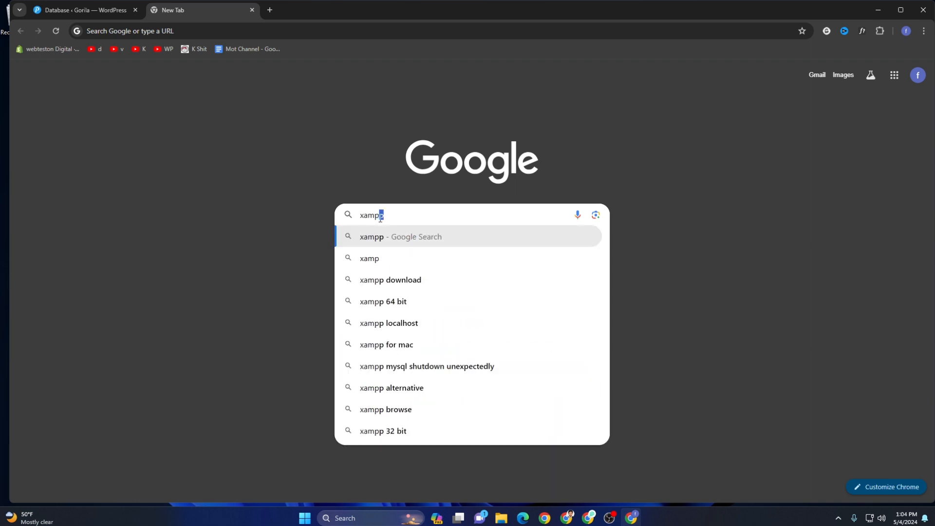
pyautogui.press('Return')
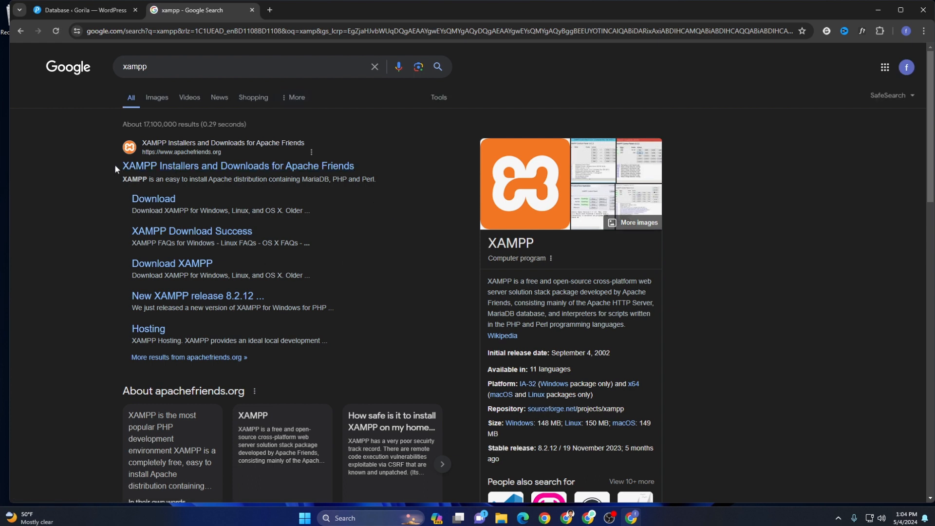
pyautogui.click(144, 161)
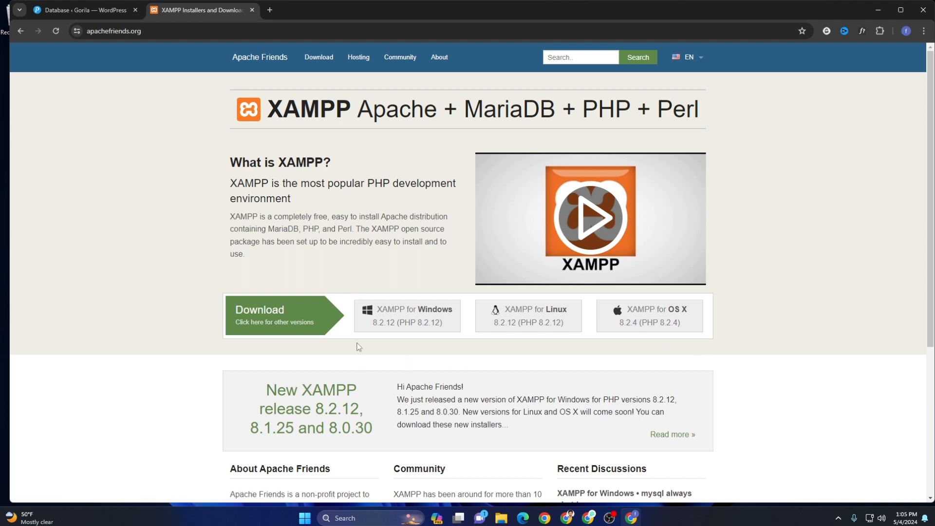
# - Download the XAMPP for Windows installer and run xampp-windows-x64-8.2.12-installer.exe from Chrome's downloads
pyautogui.click(403, 320)
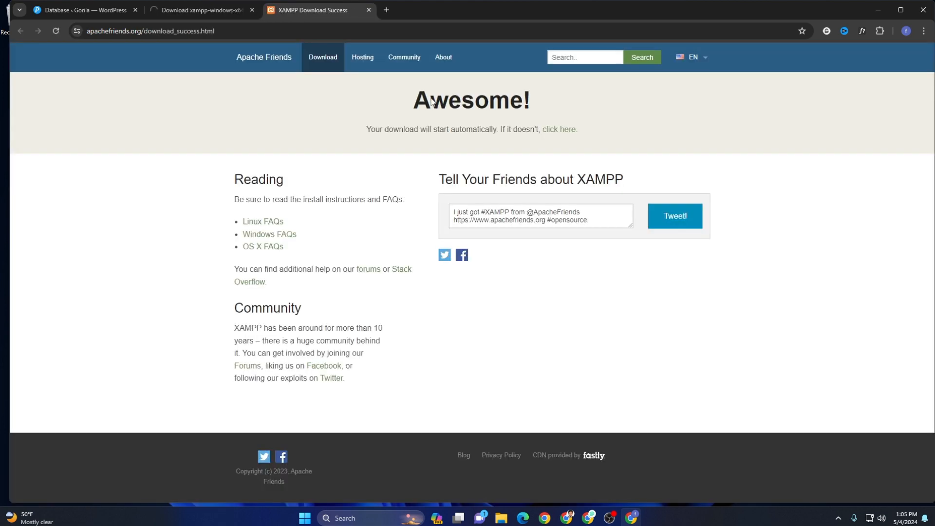
pyautogui.moveTo(362, 132); pyautogui.dragTo(642, 132)
pyautogui.click(531, 135)
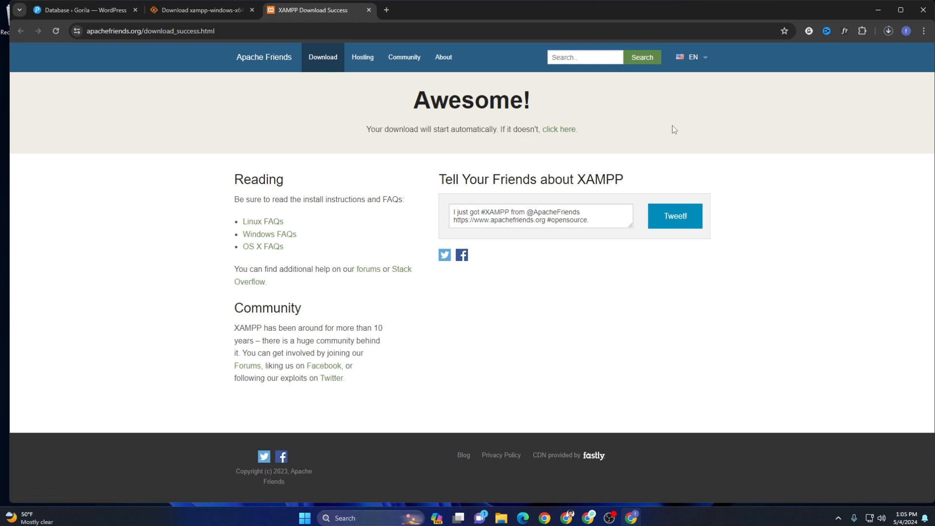
pyautogui.click(891, 33)
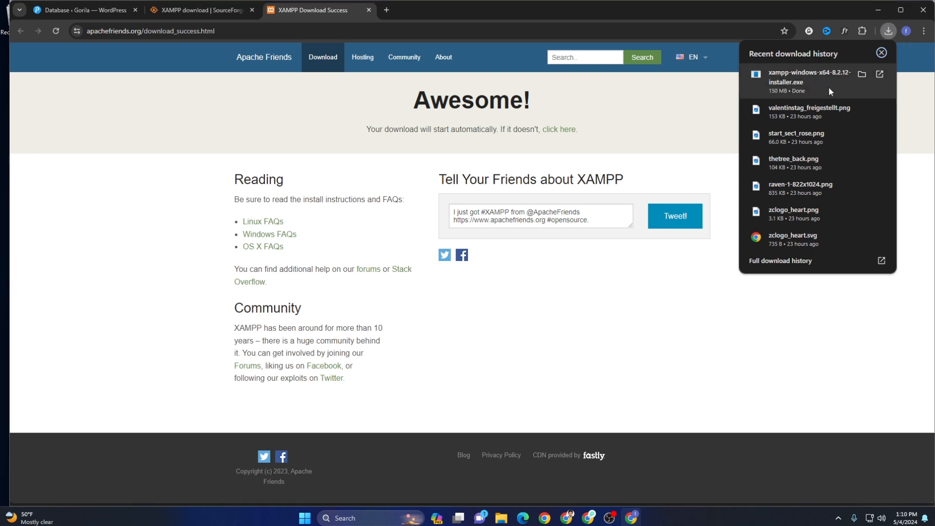
pyautogui.click(793, 77)
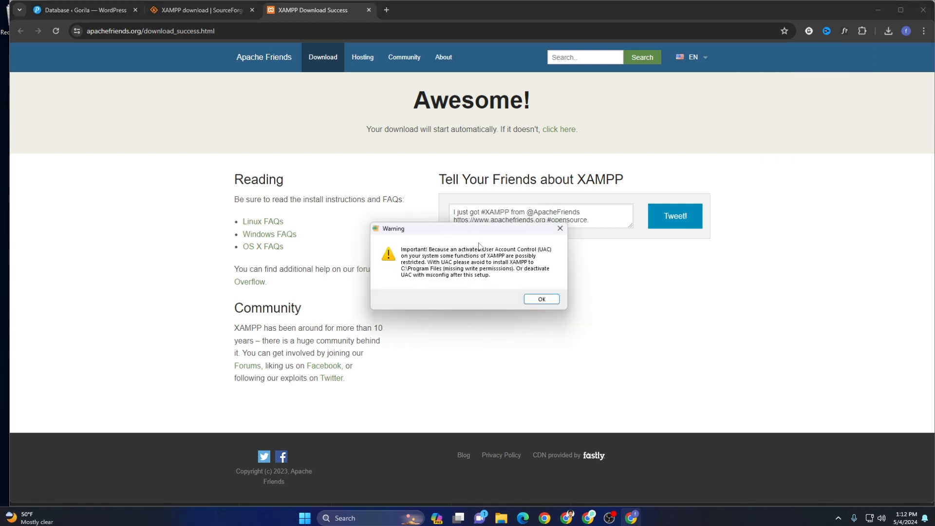
# - Acknowledge the UAC warning and continue past the Setup welcome page to Select Components
pyautogui.click(539, 300)
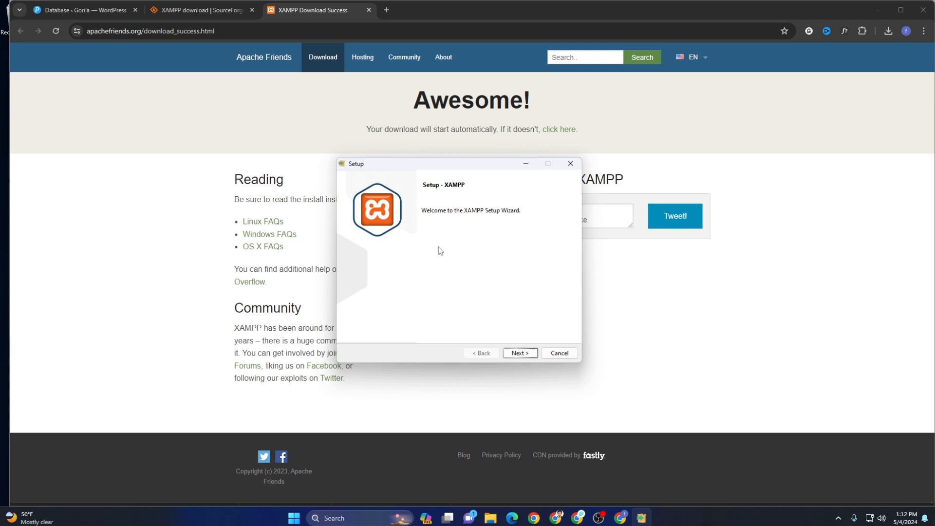
pyautogui.click(518, 354)
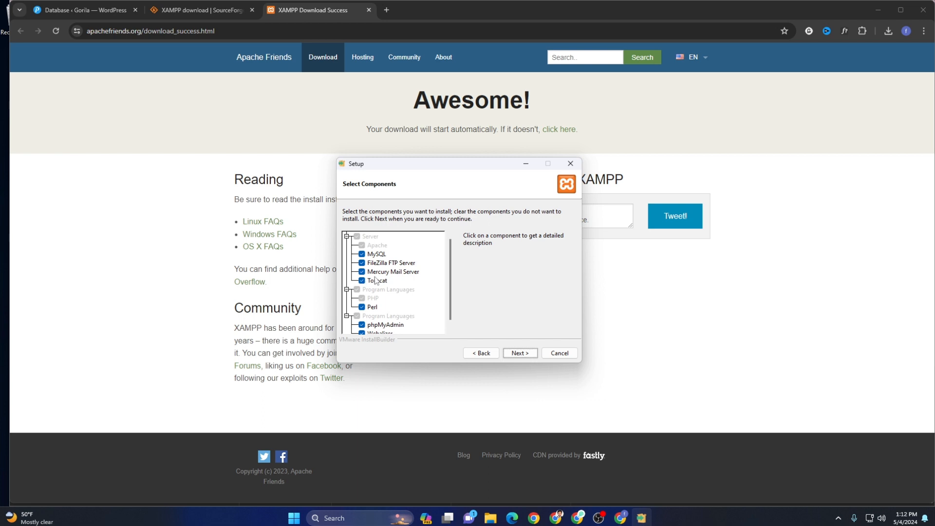
# - Deselect Tomcat, Mercury, FileZilla, Perl, Webalizer and Fake Sendmail, then continue to the folder page
pyautogui.click(362, 281)
pyautogui.click(362, 272)
pyautogui.click(362, 263)
pyautogui.scroll(-1, 397, 291)
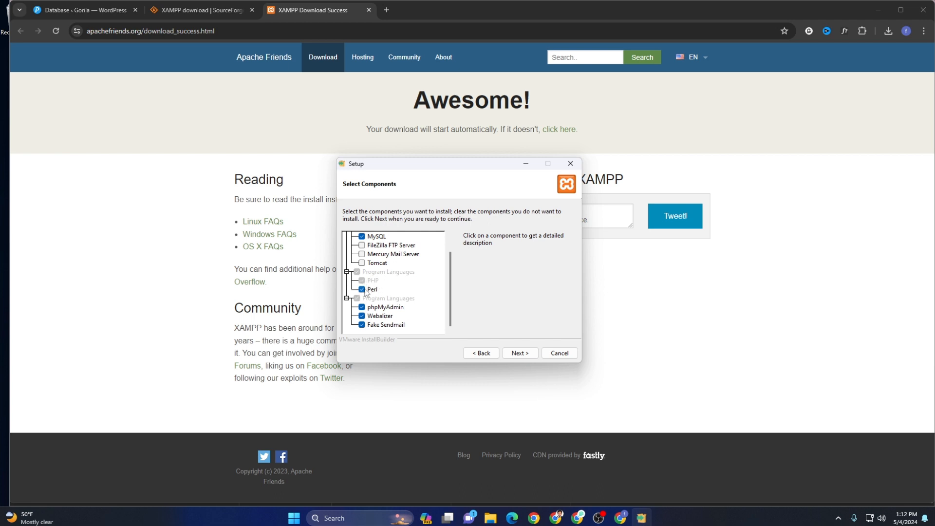
pyautogui.click(362, 289)
pyautogui.click(362, 317)
pyautogui.click(362, 325)
pyautogui.scroll(2, 386, 316)
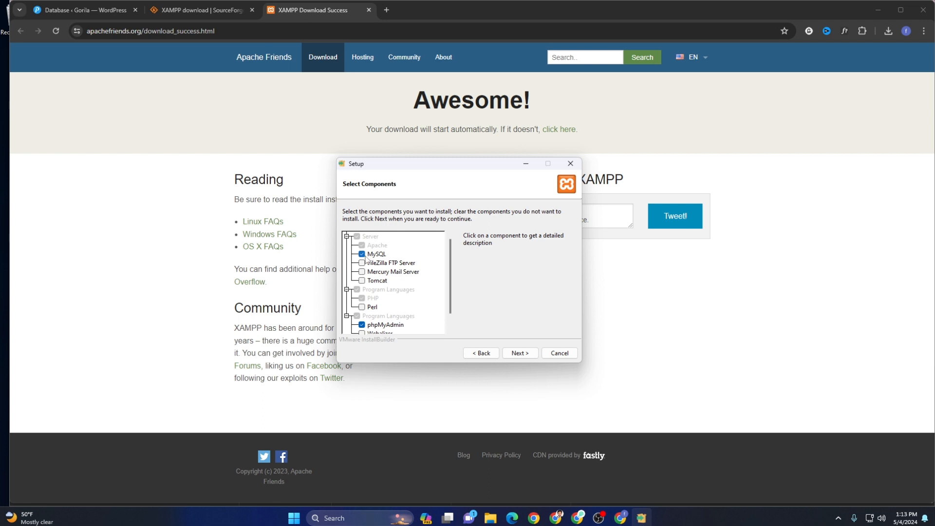
pyautogui.scroll(-2, 384, 310)
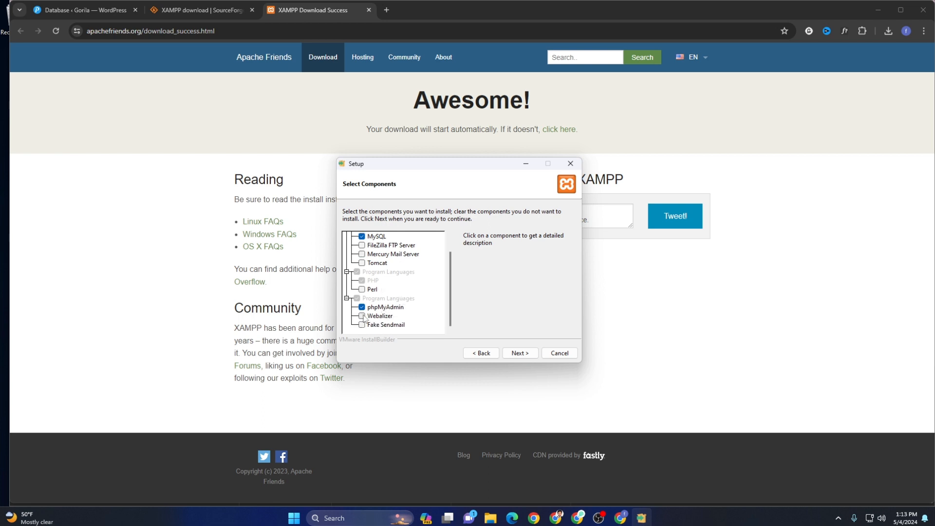
pyautogui.scroll(2, 387, 302)
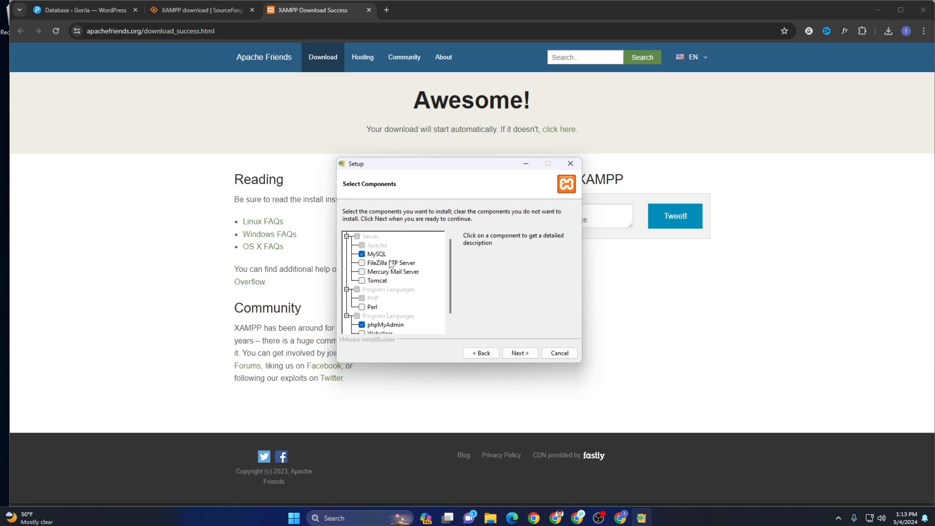
pyautogui.scroll(-2, 396, 311)
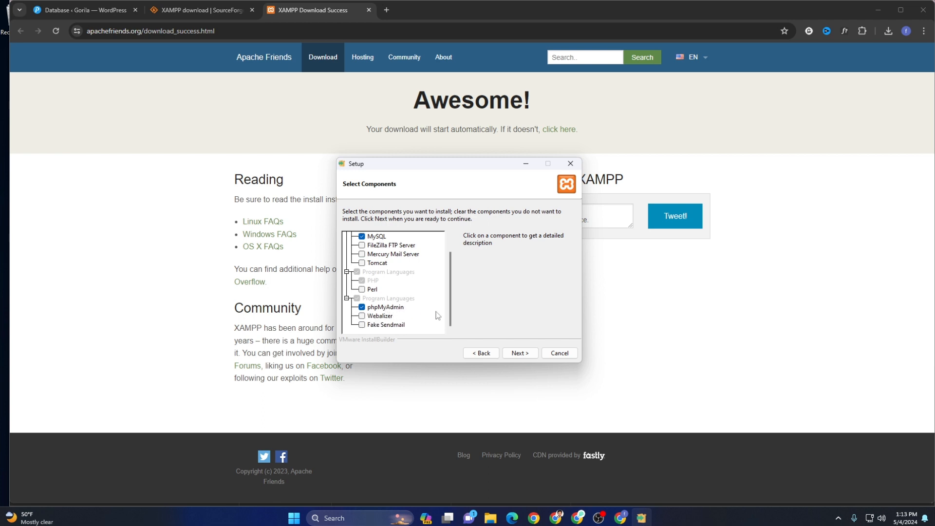
pyautogui.click(519, 354)
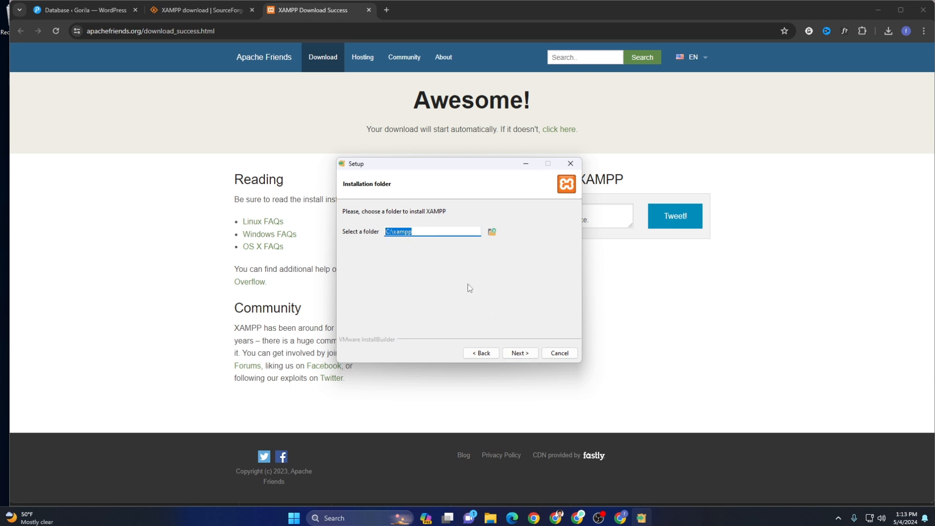
# - Keep C:\xampp as the folder, choose English for the Control Panel, and run the installation
pyautogui.click(520, 354)
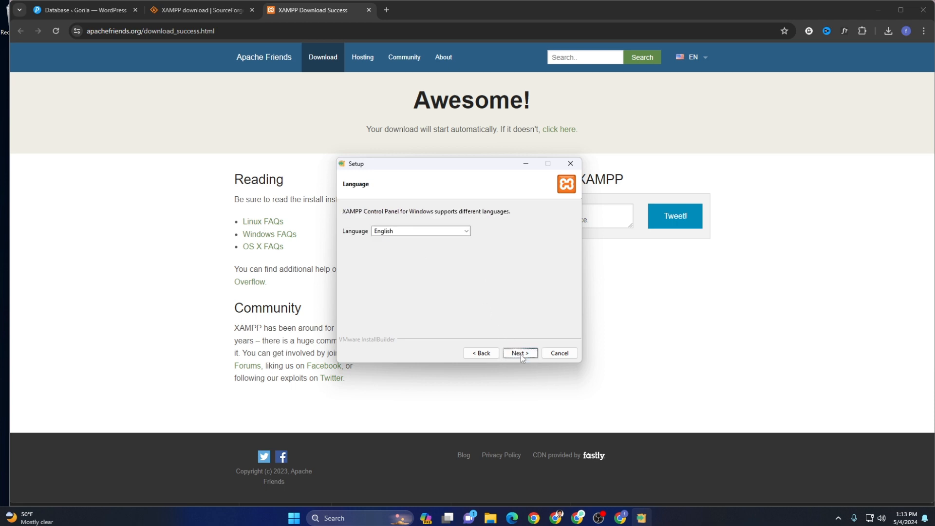
pyautogui.click(413, 232)
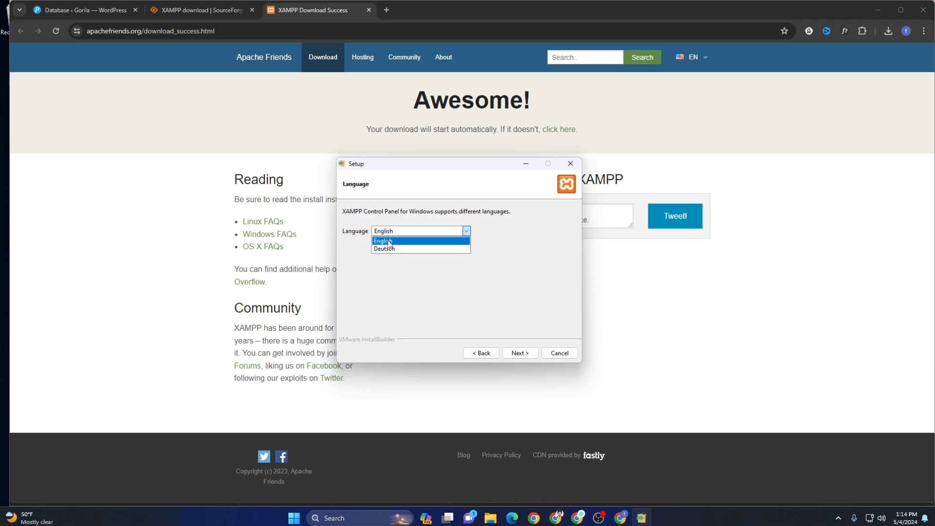
pyautogui.click(390, 242)
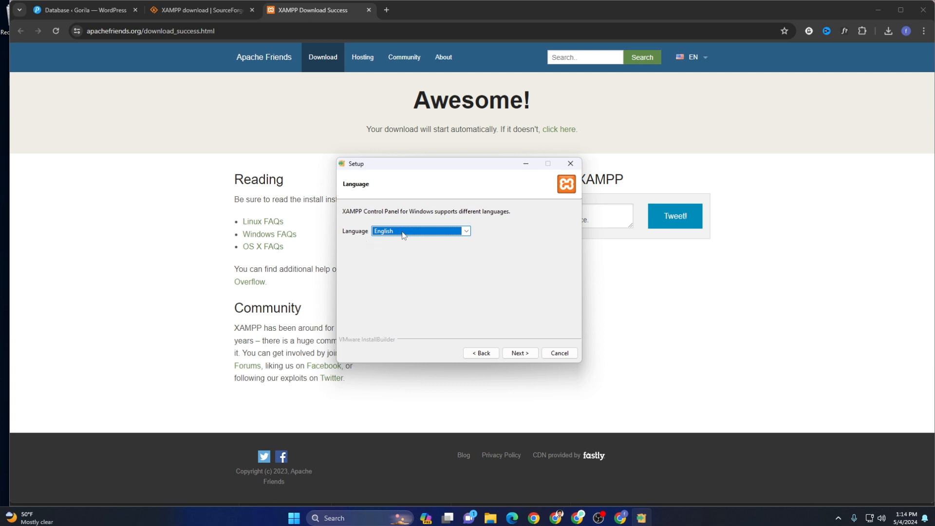
pyautogui.click(524, 356)
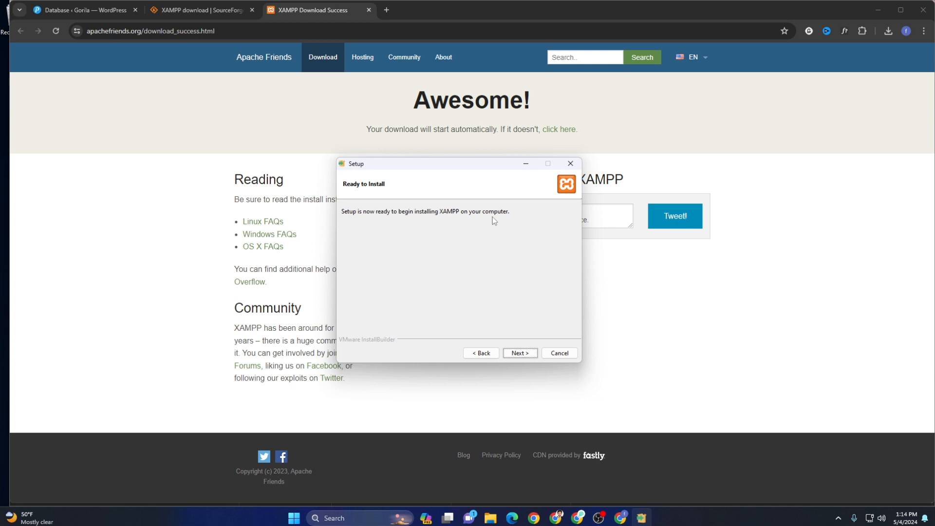
pyautogui.click(520, 355)
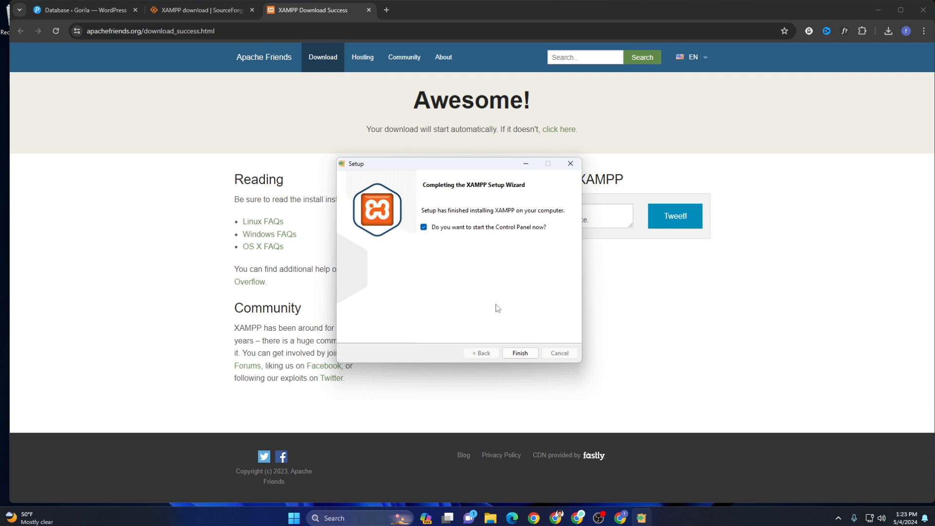
# - Finish setup to launch XAMPP Control Panel v3.3.0, then open the Windows search box
pyautogui.click(519, 354)
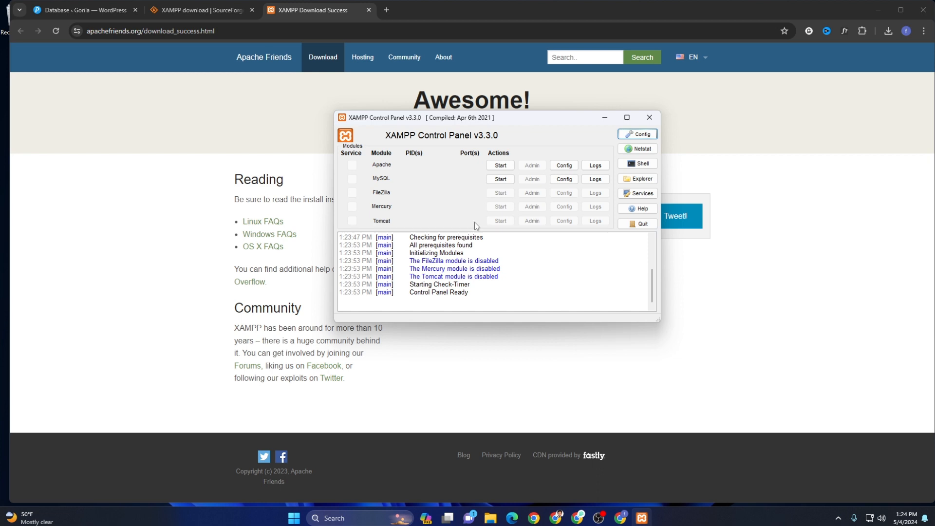
pyautogui.click(339, 515)
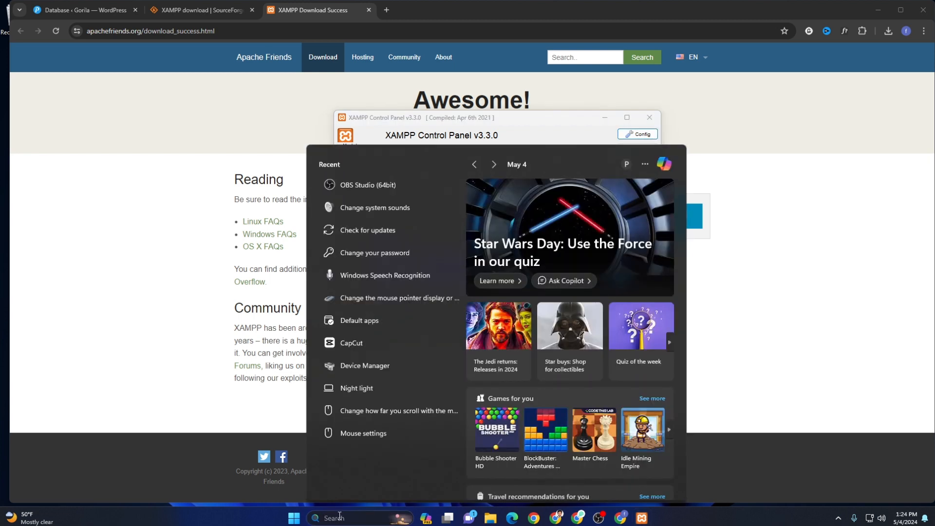
# - Find the XAMPP folder shortcuts under All apps in the Start menu, then close the menu
pyautogui.write('xampP Control Panel')
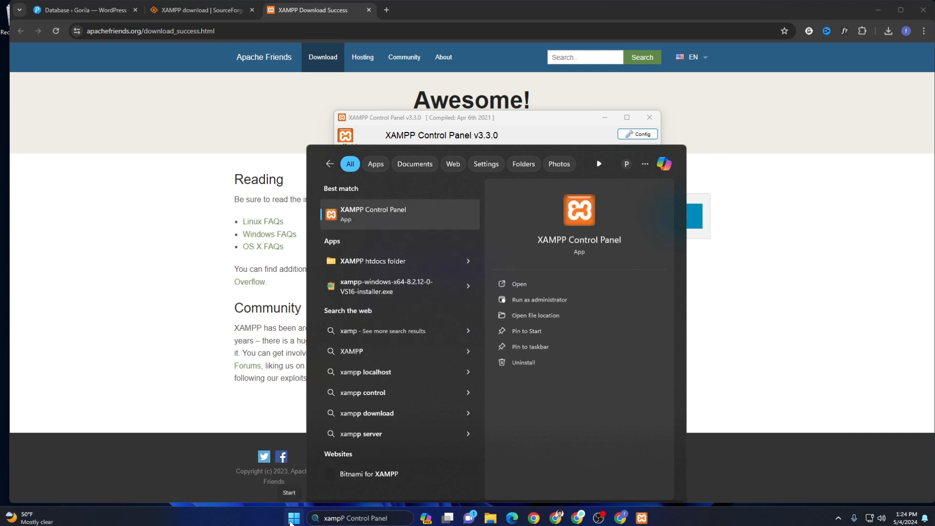
pyautogui.click(292, 518)
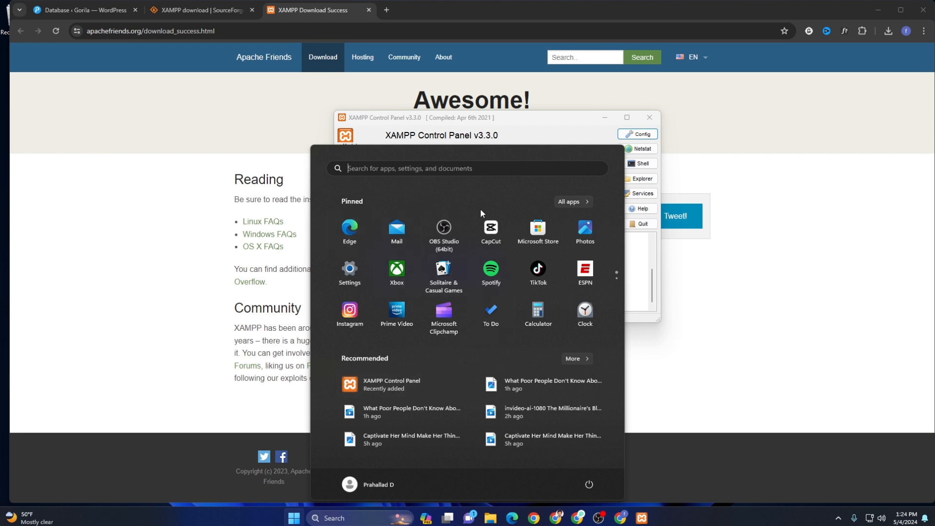
pyautogui.click(568, 204)
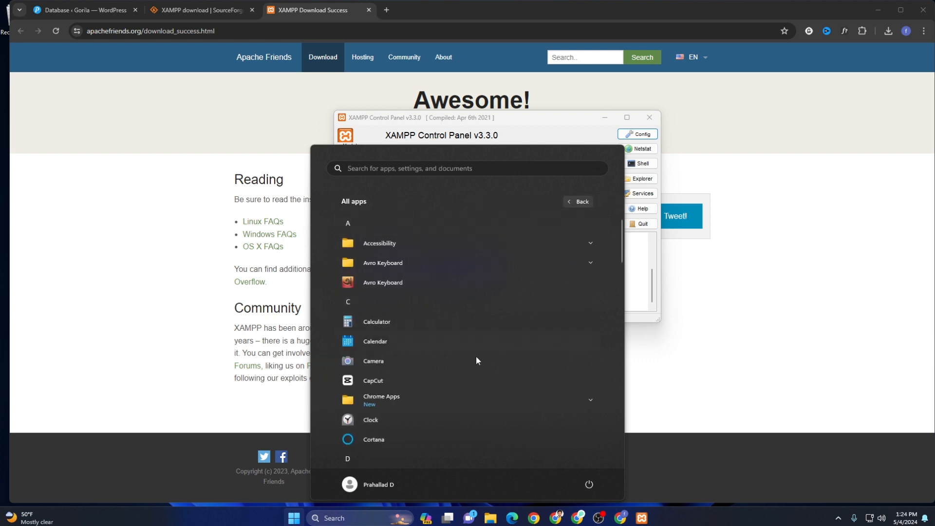
pyautogui.scroll(-3, 398, 384)
pyautogui.scroll(-10, 419, 385)
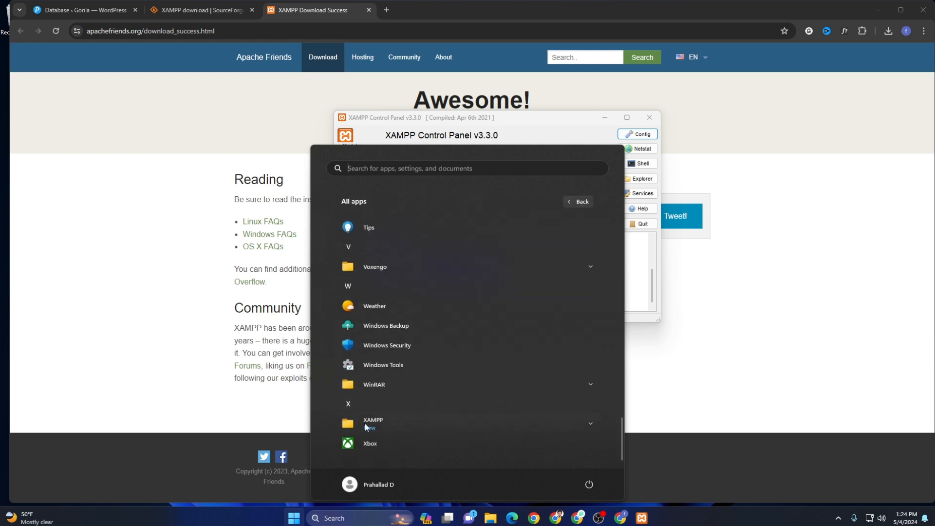
pyautogui.click(590, 425)
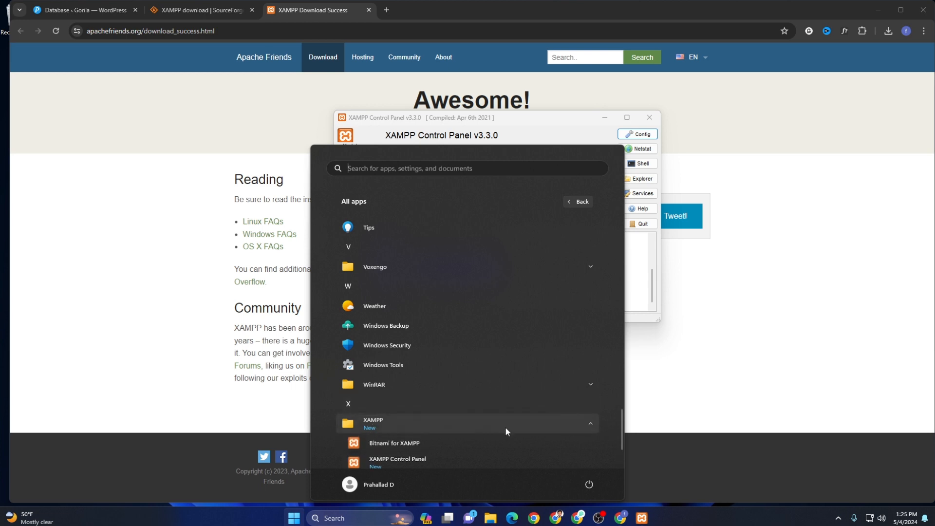
pyautogui.scroll(-1, 439, 414)
pyautogui.scroll(2, 432, 387)
pyautogui.scroll(1, 432, 386)
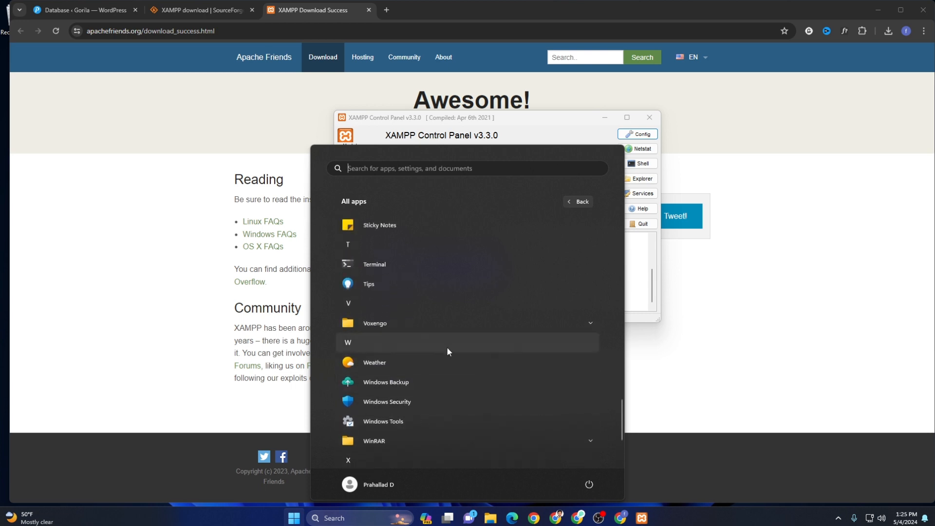
pyautogui.click(544, 120)
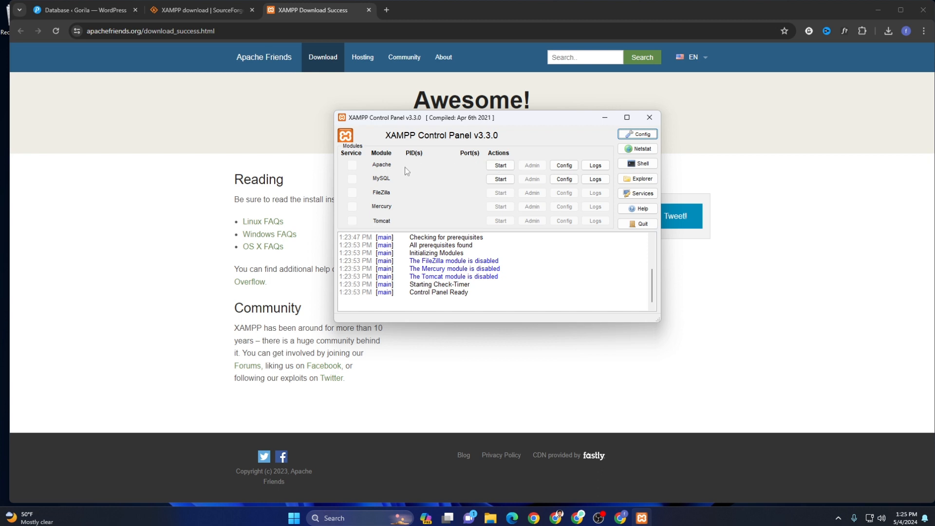
# - Start Apache on ports 80 and 443, then open a new blank Chrome tab
pyautogui.click(488, 166)
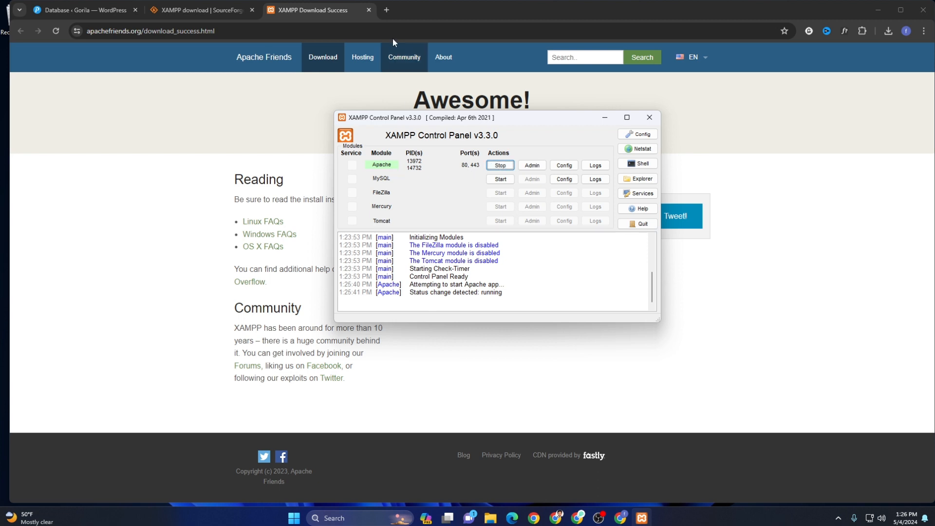
pyautogui.click(391, 12)
pyautogui.click(386, 9)
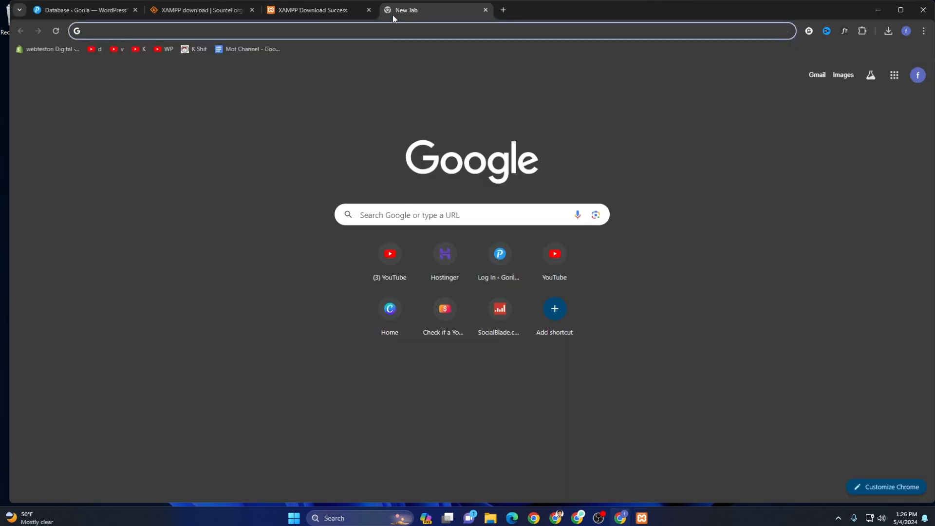
# - Load localhost to reach the XAMPP Dashboard, then open phpMyAdmin, which cannot connect to MySQL
pyautogui.write('localhost')
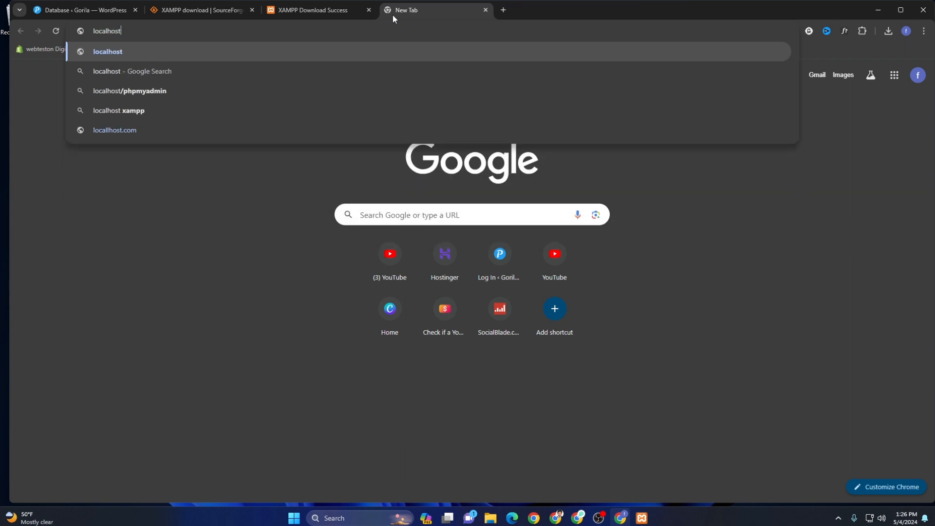
pyautogui.press('Return')
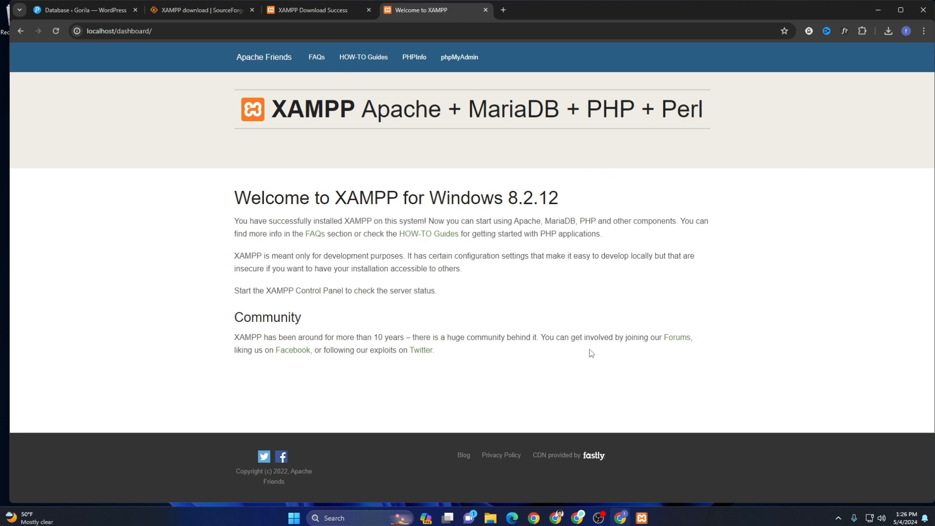
pyautogui.click(642, 518)
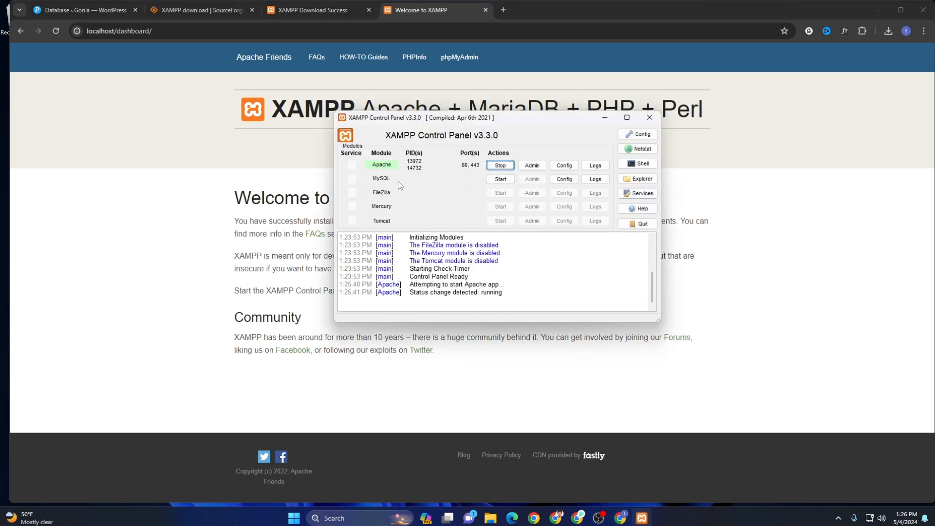
pyautogui.click(460, 75)
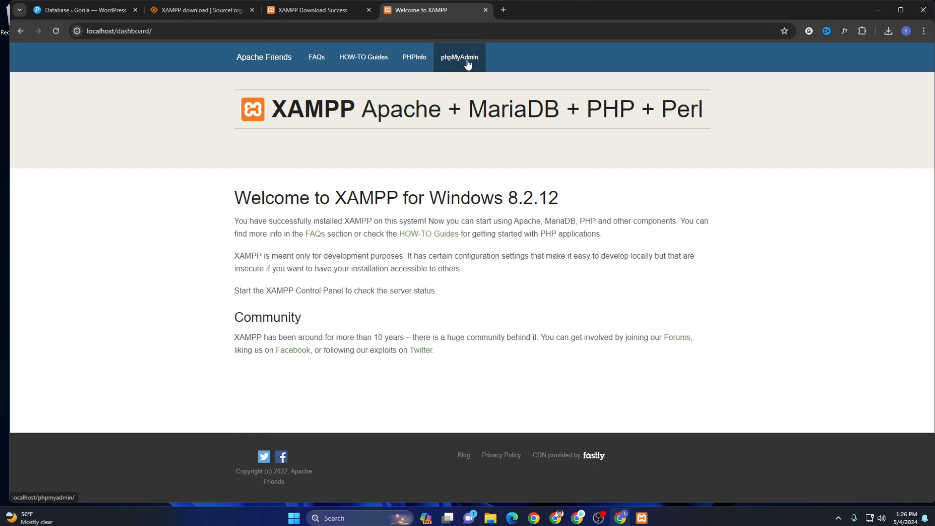
pyautogui.click(465, 62)
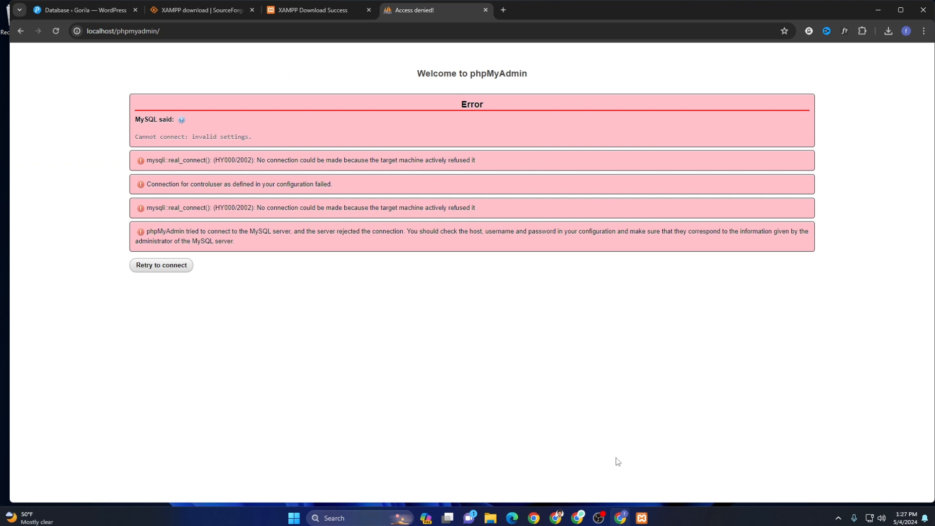
# - Start MySQL on port 3306 and reload phpMyAdmin so it lists the MariaDB databases
pyautogui.click(642, 518)
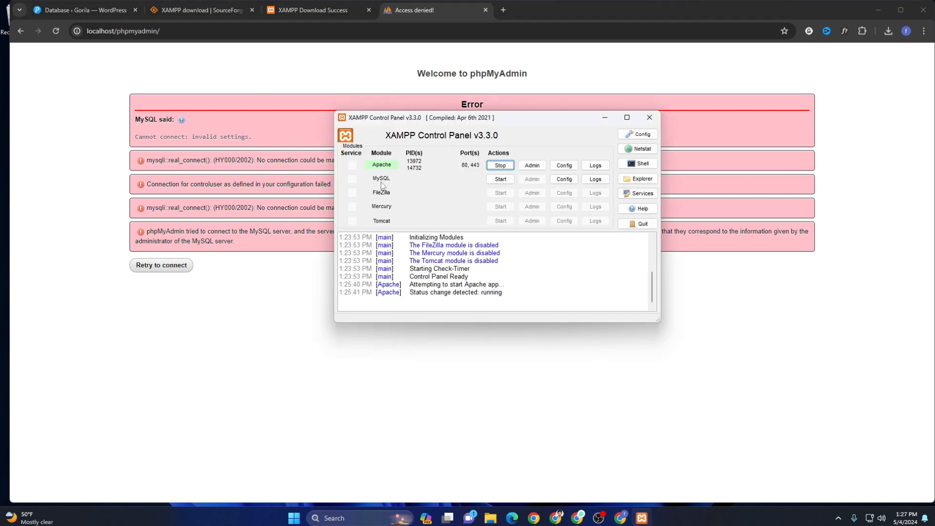
pyautogui.click(502, 182)
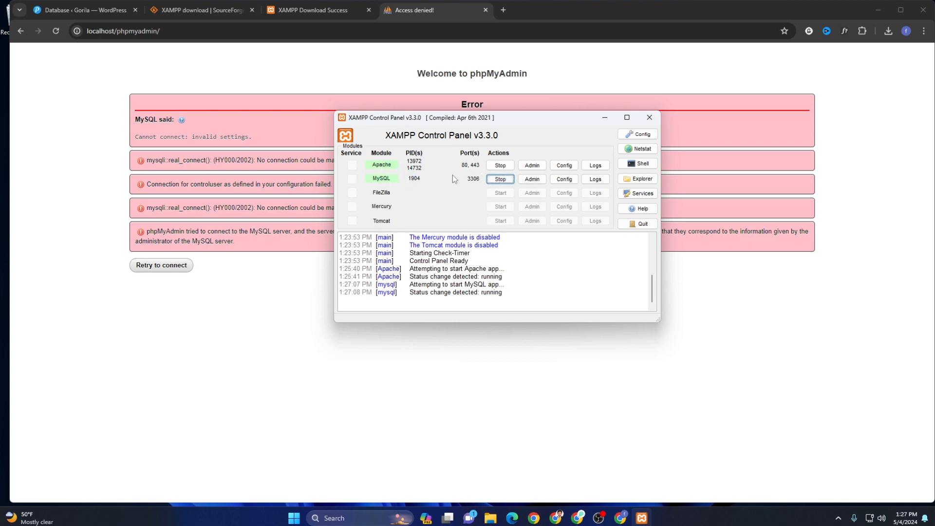
pyautogui.click(230, 155)
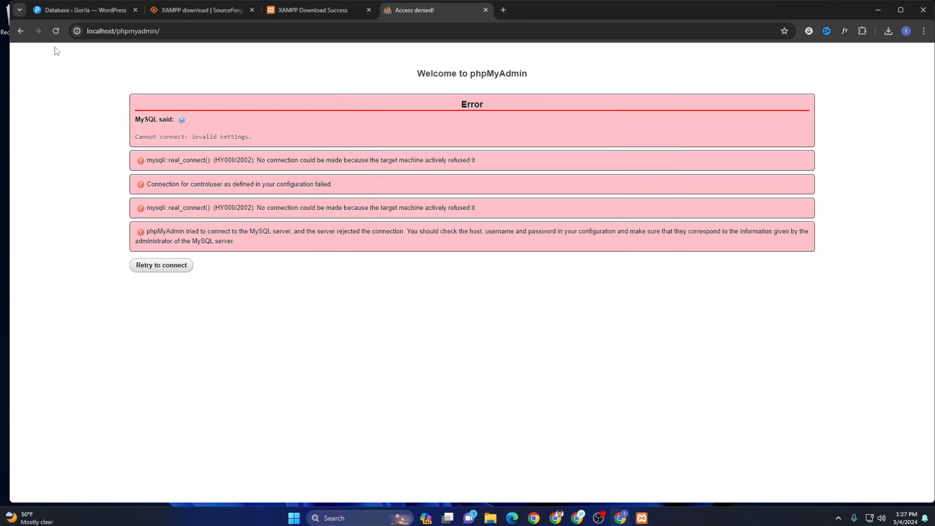
pyautogui.click(55, 31)
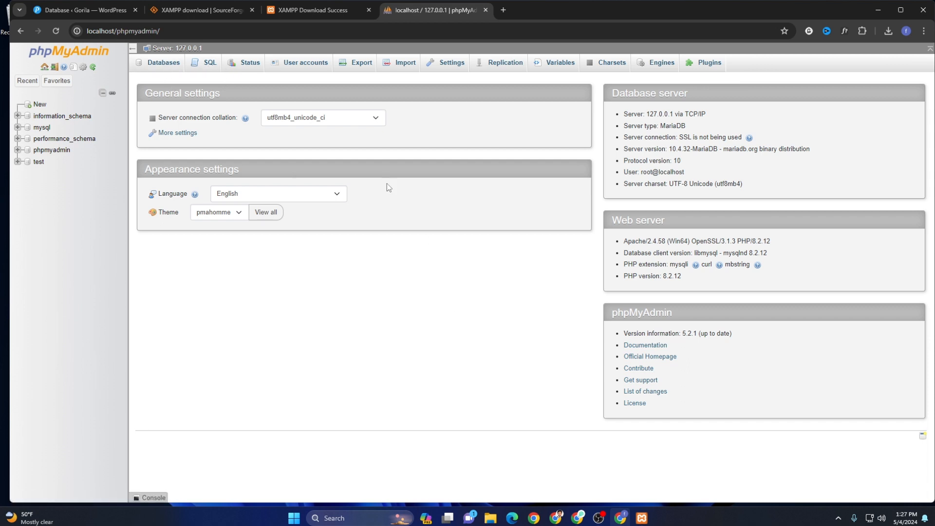
# - Back in XAMPP Control Panel, stop Apache and then MySQL so the log reports both stopped
pyautogui.hotkey('alt', 'Tab')
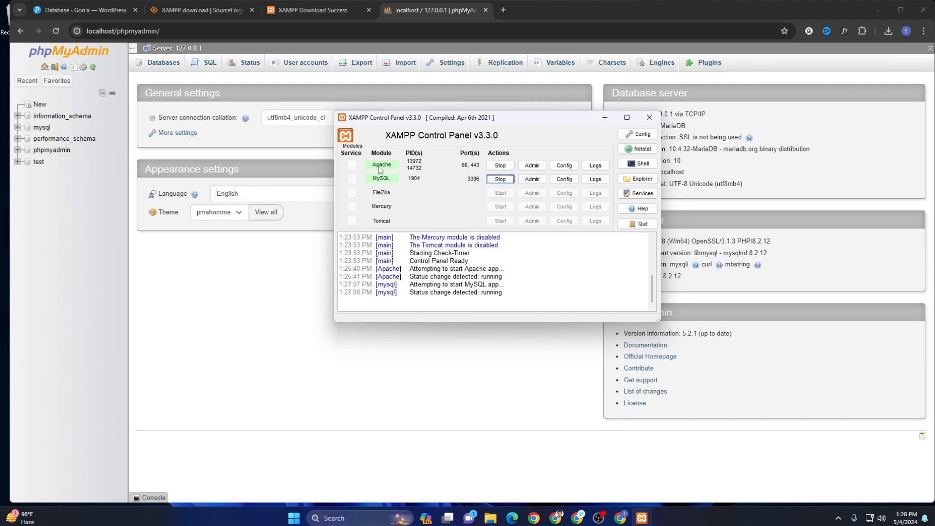
pyautogui.click(500, 165)
pyautogui.click(500, 180)
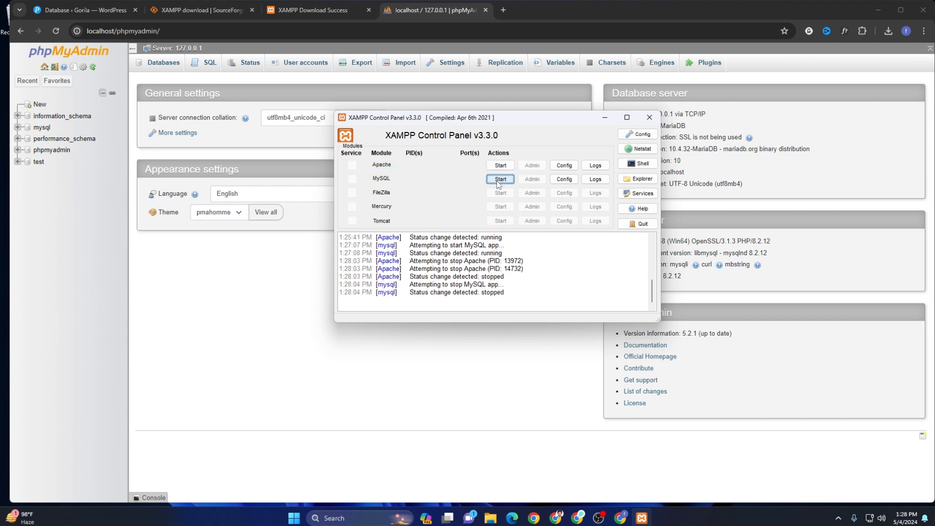